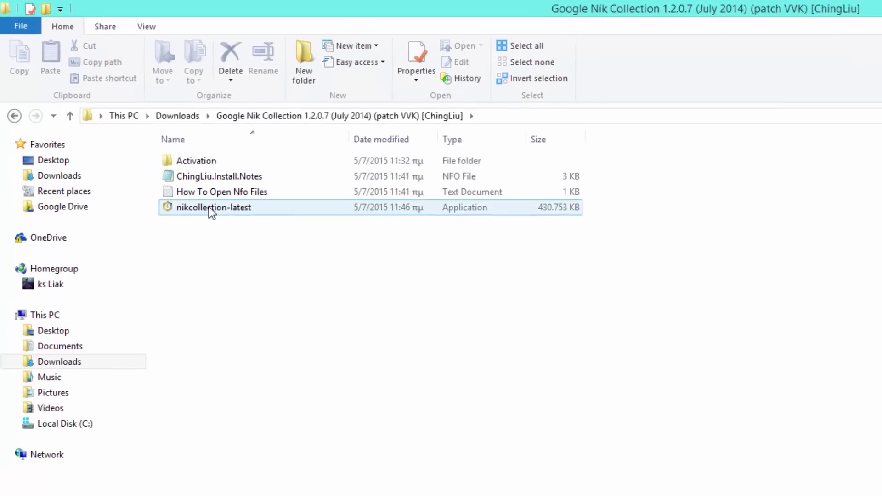
# Step: Launch the nikcollection-latest installer from the download folder and allow it through the UAC prompt
pyautogui.doubleClick(210, 209)
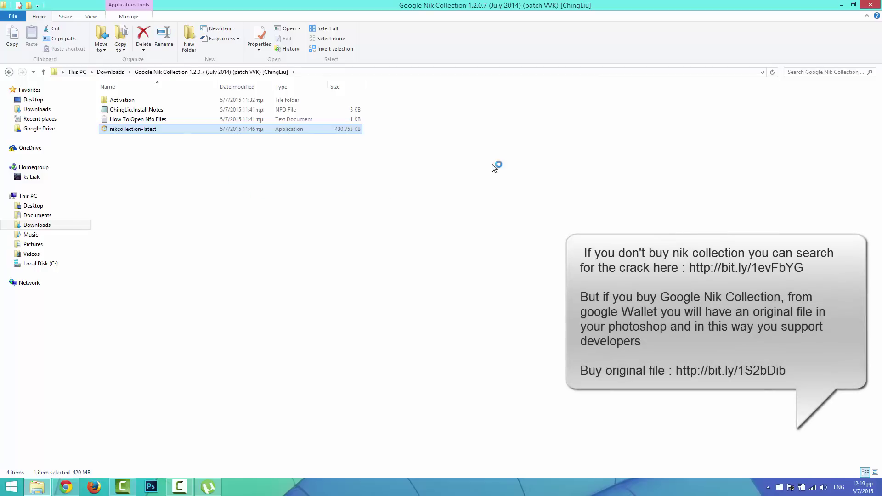
pyautogui.click(842, 5)
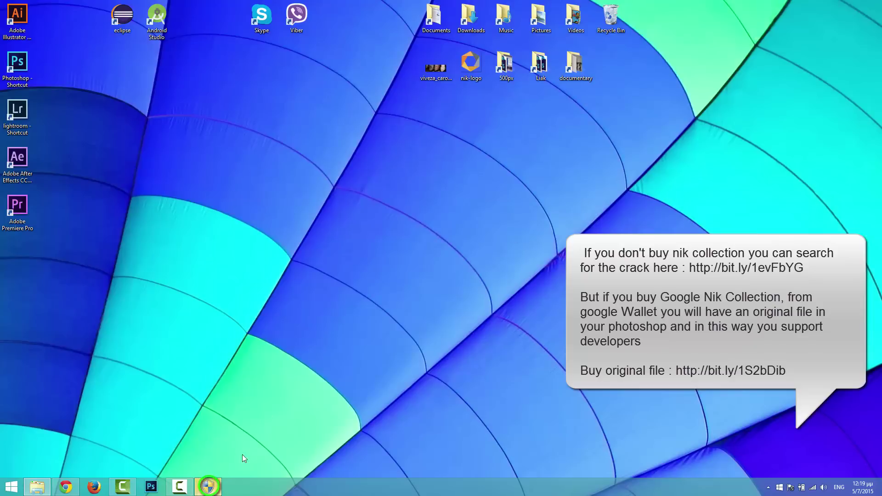
pyautogui.click(212, 487)
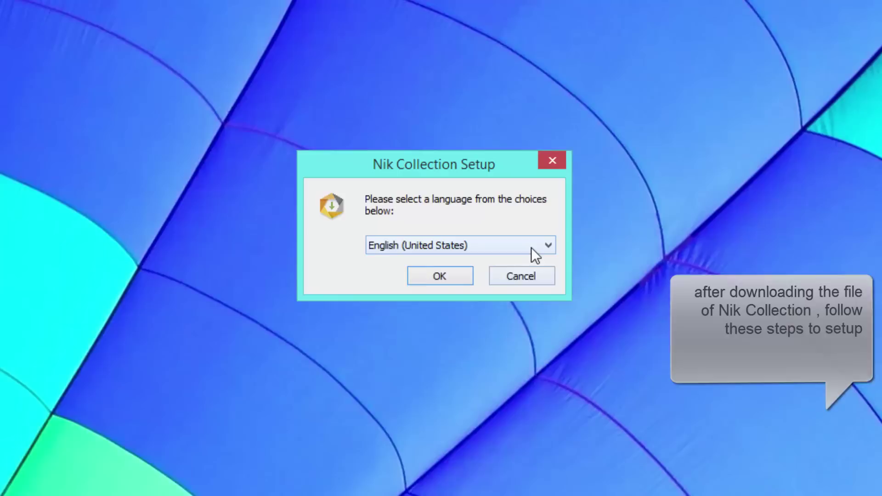
# Step: Keep English (United States) as the setup language, pass the welcome page, and accept the license
pyautogui.click(531, 247)
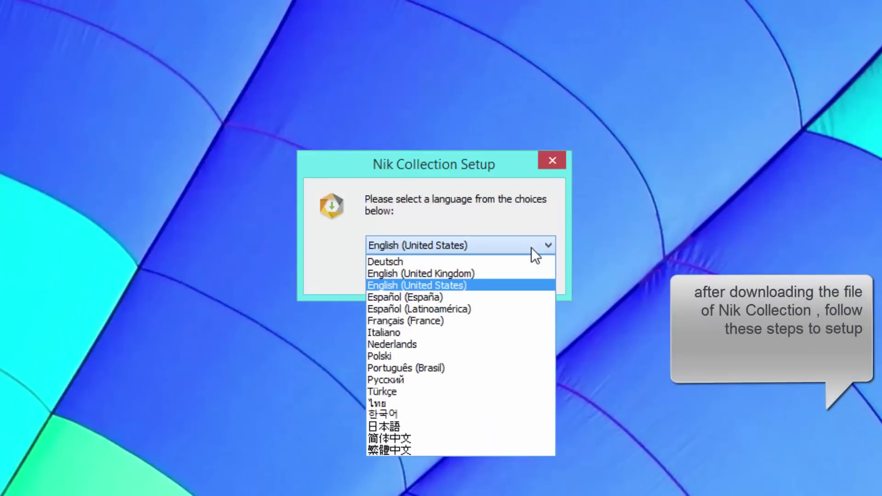
pyautogui.click(531, 248)
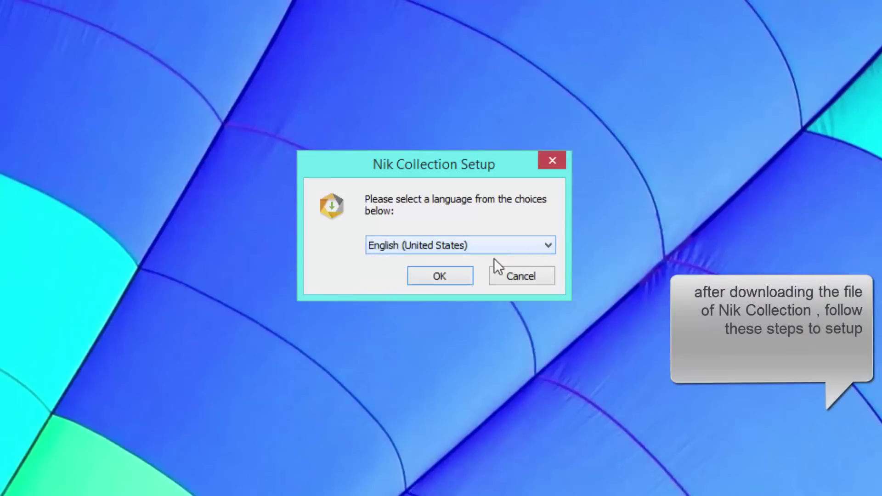
pyautogui.click(437, 276)
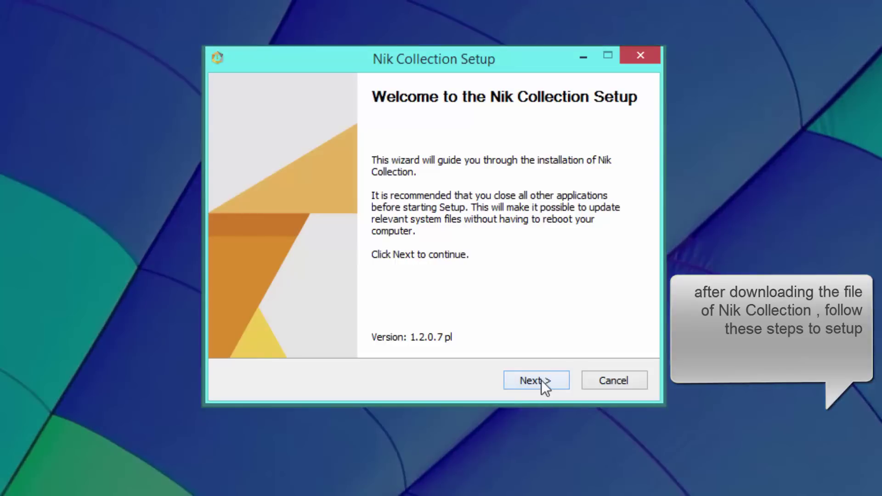
pyautogui.click(541, 380)
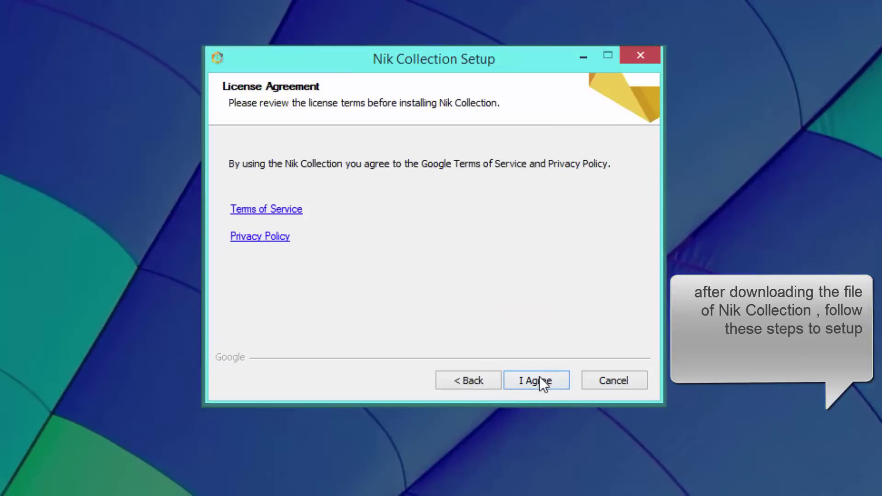
pyautogui.click(540, 380)
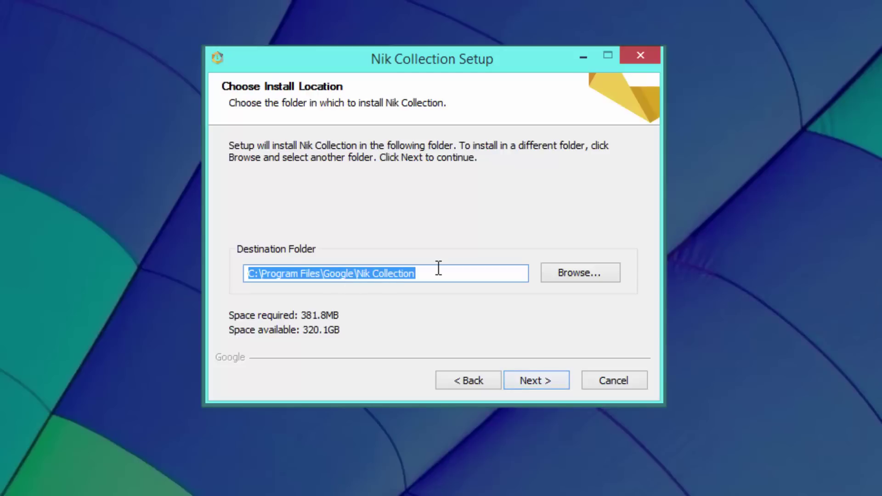
# Step: Keep the default install folder, check Photoshop CC 2014's Plug-Ins path, install, and finish
pyautogui.click(549, 383)
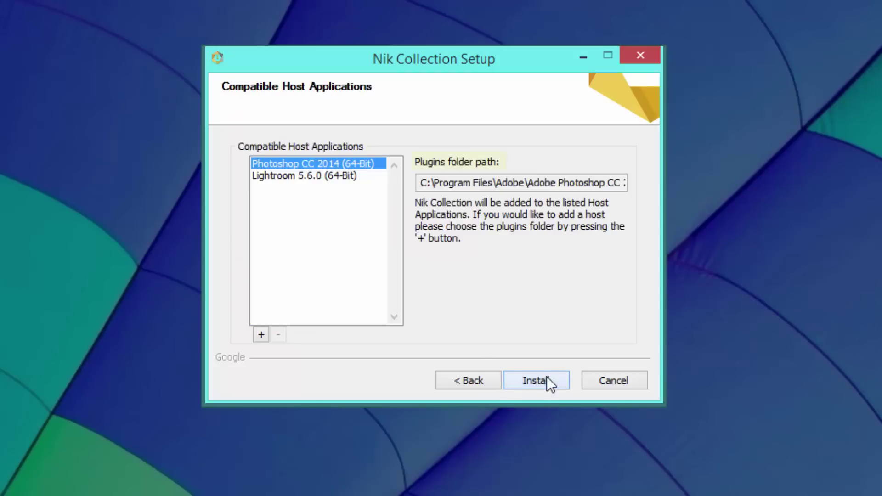
pyautogui.click(322, 177)
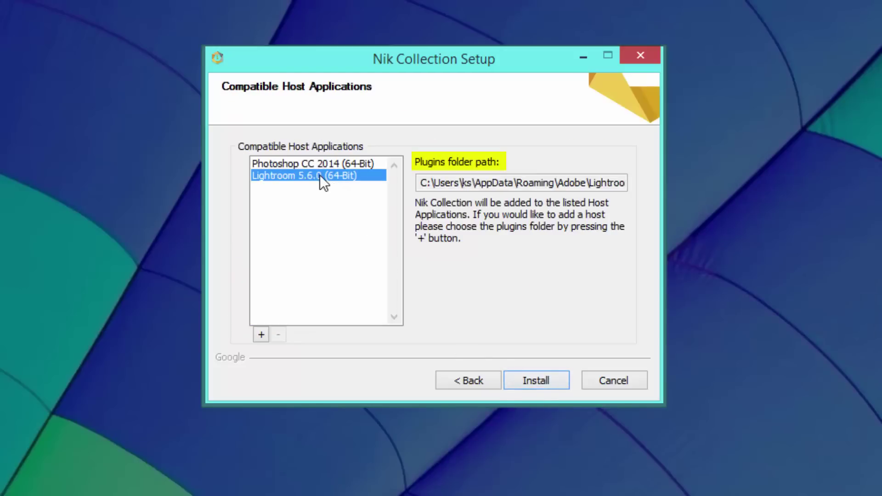
pyautogui.click(355, 164)
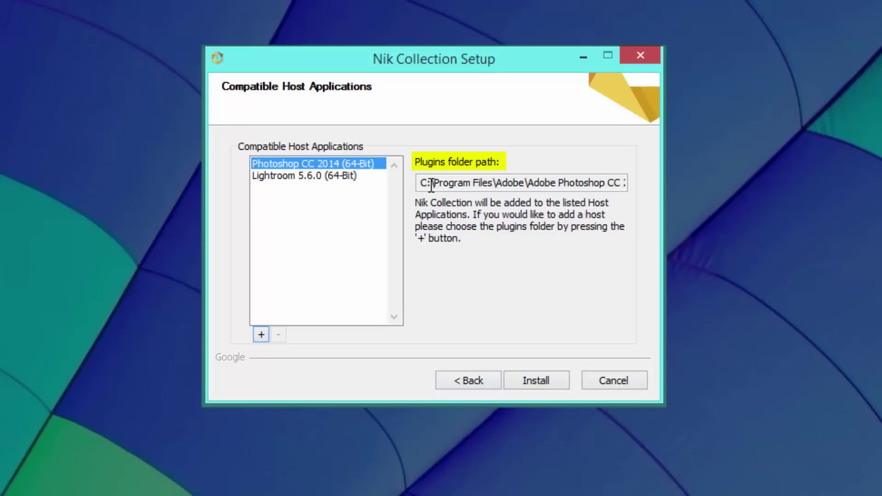
pyautogui.moveTo(433, 183); pyautogui.dragTo(627, 183)
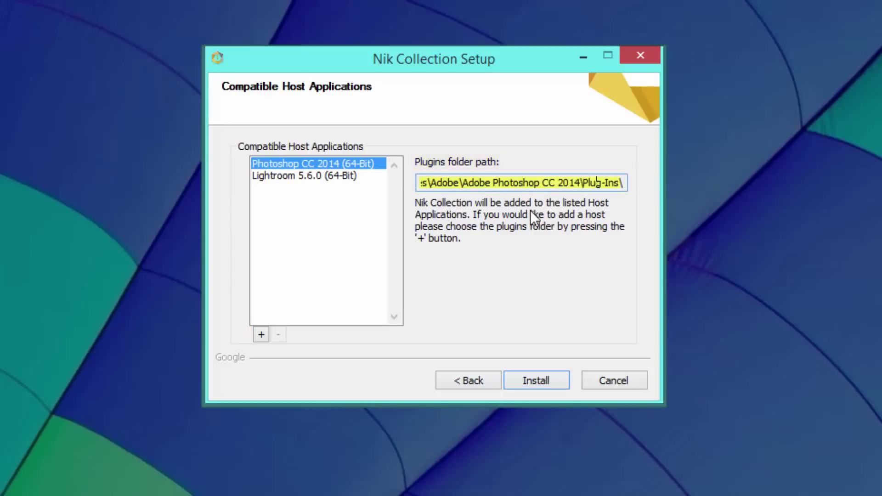
pyautogui.click(597, 182)
pyautogui.moveTo(583, 184); pyautogui.dragTo(619, 184)
pyautogui.click(541, 382)
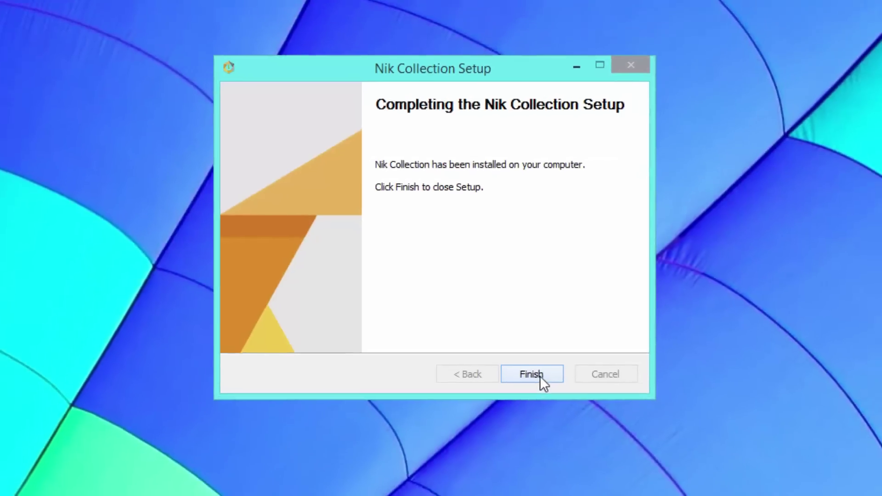
pyautogui.click(540, 377)
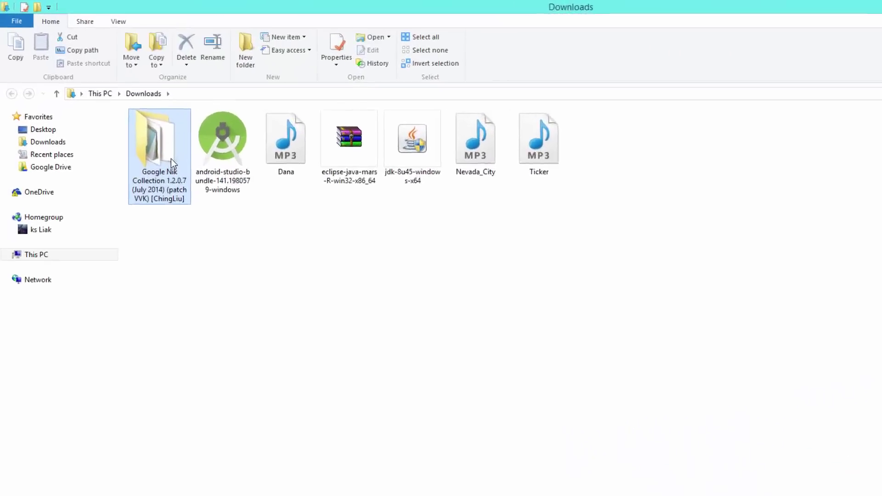
# Step: In the Google Nik Collection Activation folder, run NikCollActivate as administrator
pyautogui.doubleClick(171, 159)
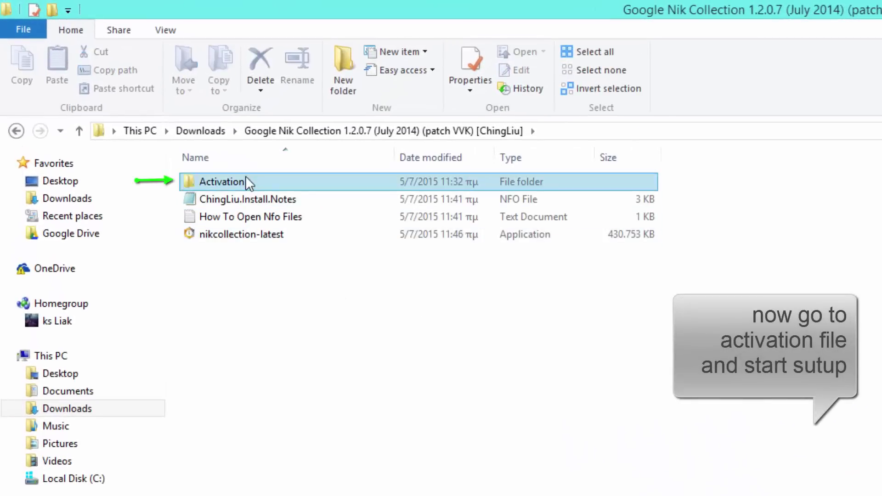
pyautogui.doubleClick(247, 182)
pyautogui.doubleClick(246, 182)
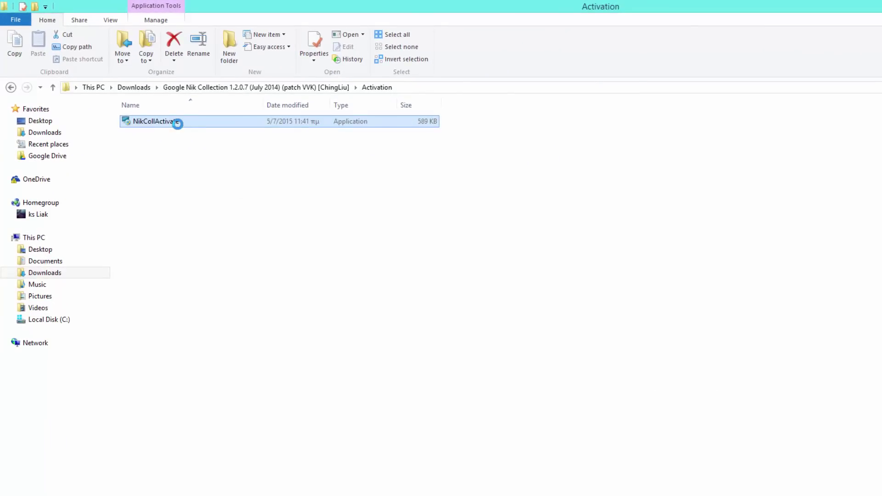
pyautogui.rightClick(177, 122)
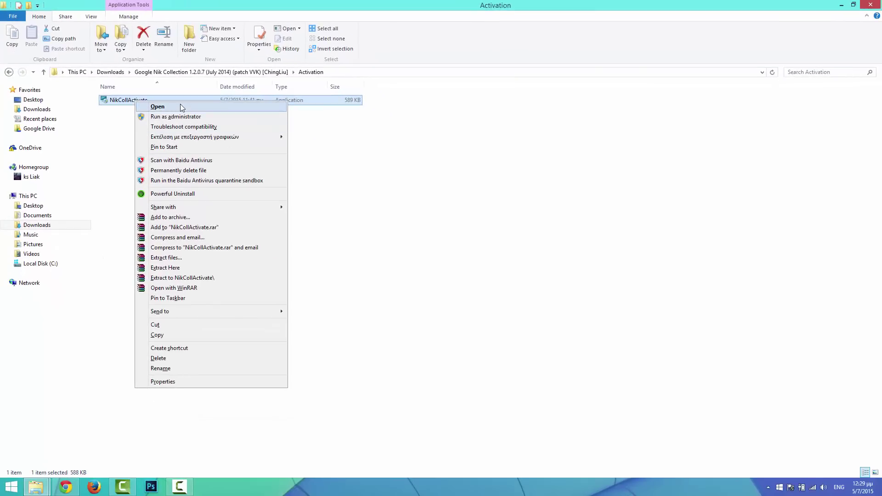
pyautogui.click(181, 107)
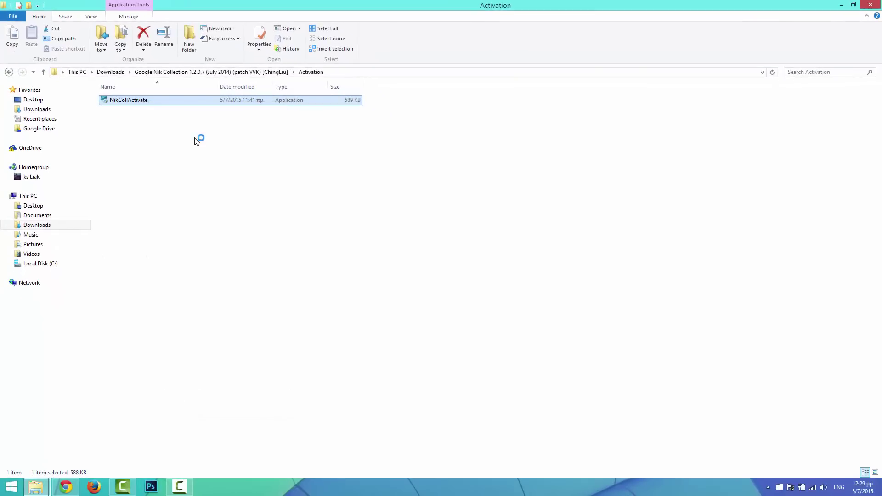
# Step: Let the Nik Collection configuration finish, then start Photoshop from its desktop shortcut
pyautogui.click(844, 6)
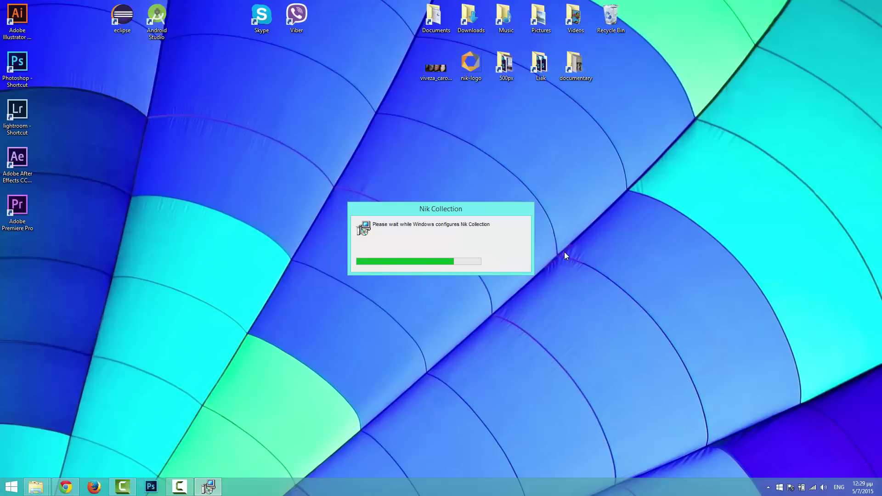
pyautogui.click(17, 73)
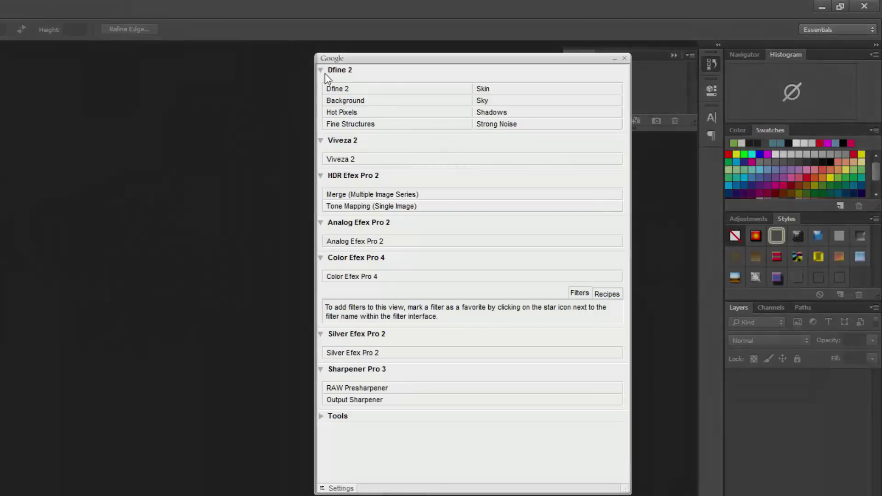
# Step: Collapse the Dfine 2 through Sharpener Pro 3 sections, then close the Google Nik panel
pyautogui.click(321, 69)
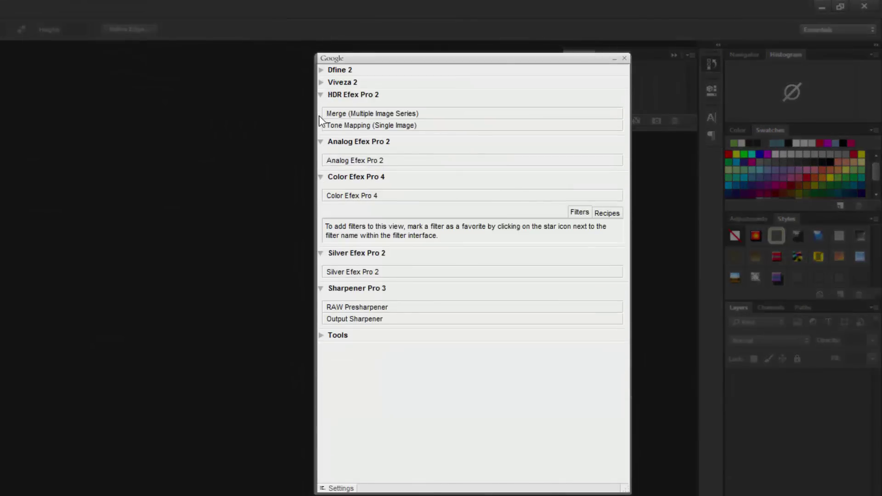
pyautogui.click(321, 96)
pyautogui.click(320, 108)
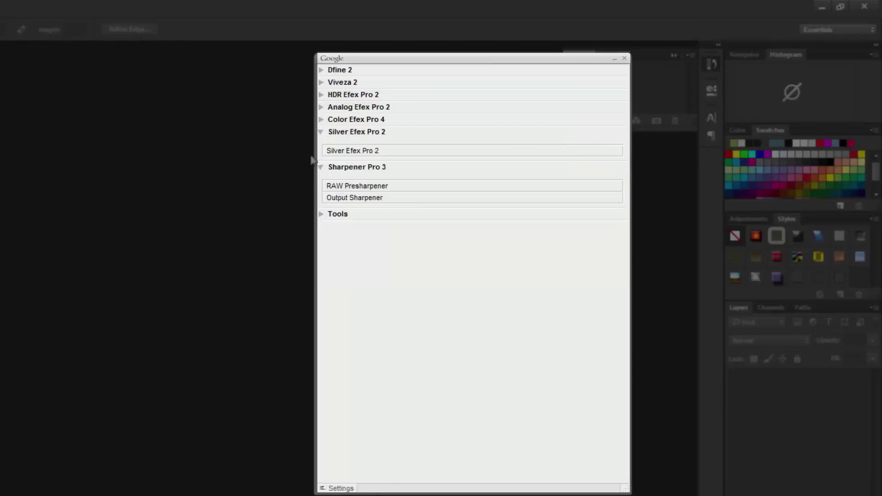
pyautogui.click(321, 133)
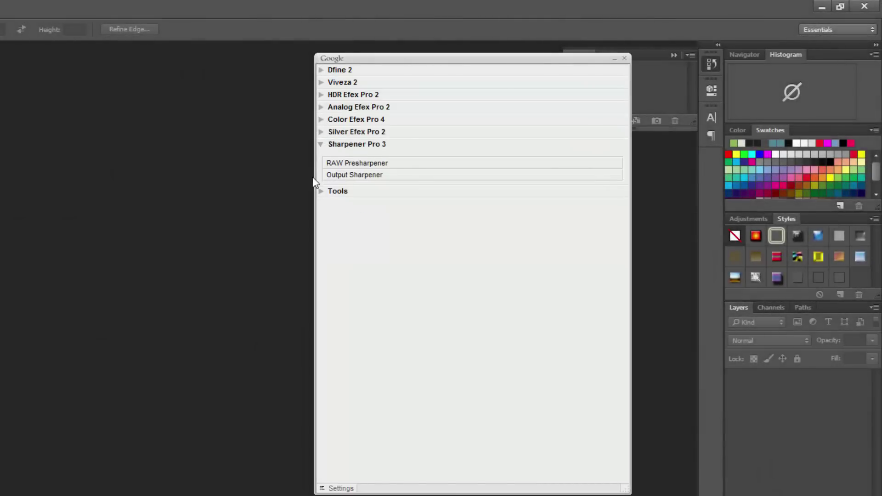
pyautogui.click(487, 102)
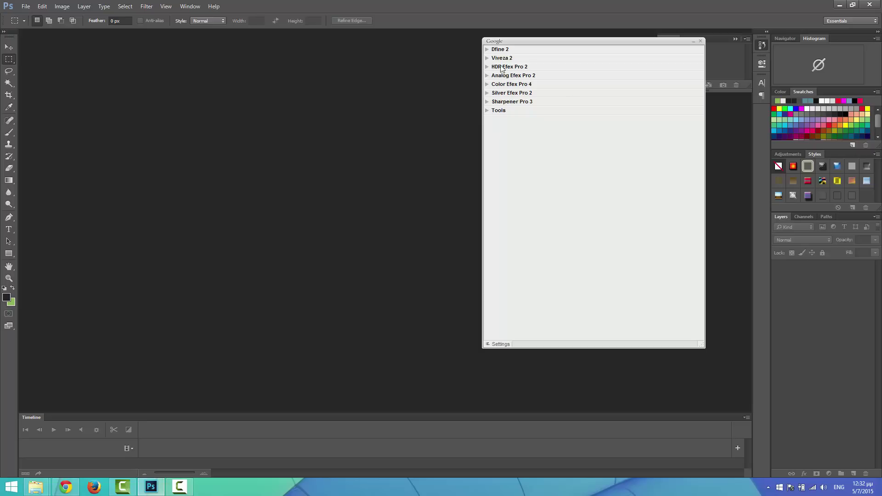
pyautogui.click(702, 43)
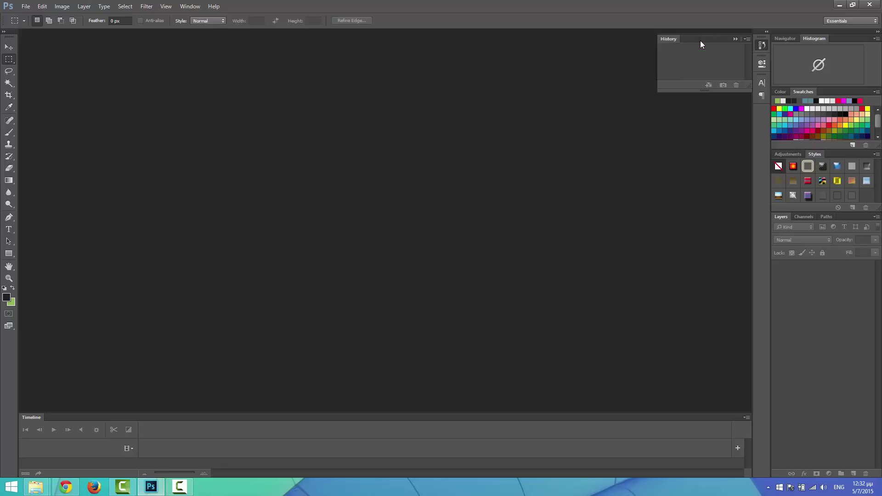
# Step: Open viveza_carousel.jpg, unlock Background as Layer 0, and run Filter > Nik Collection > Silver Efex Pro 2
pyautogui.click(840, 5)
pyautogui.moveTo(437, 68); pyautogui.dragTo(147, 487)
pyautogui.moveTo(147, 487); pyautogui.dragTo(348, 218)
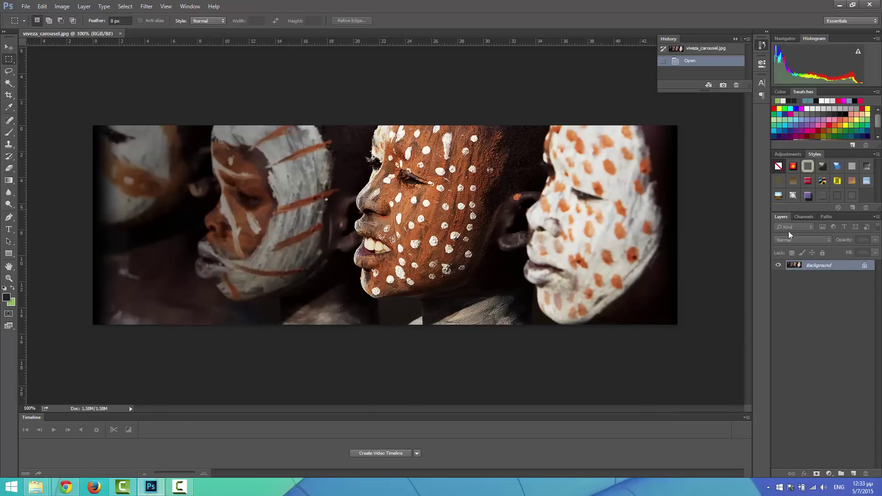
pyautogui.click(864, 267)
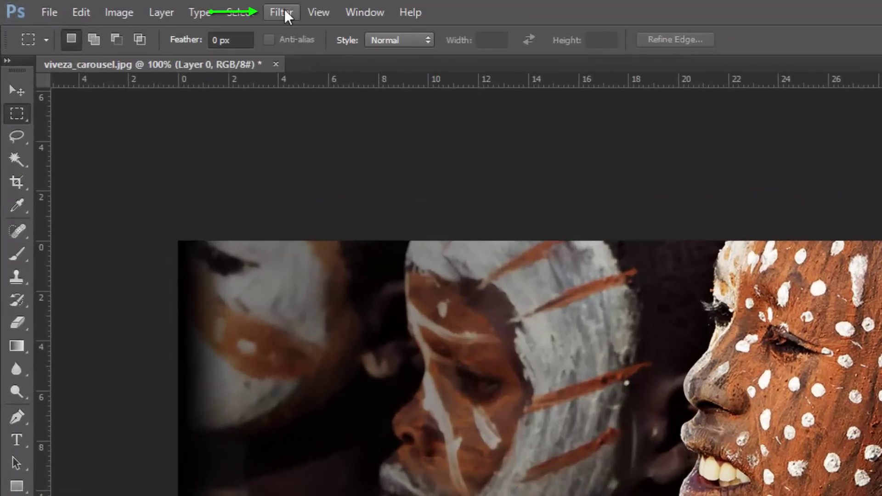
pyautogui.click(283, 12)
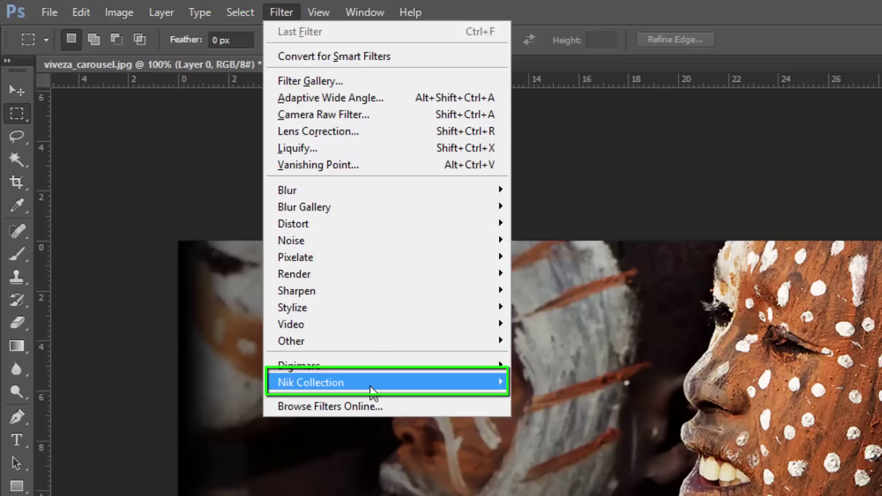
pyautogui.moveTo(170, 209)
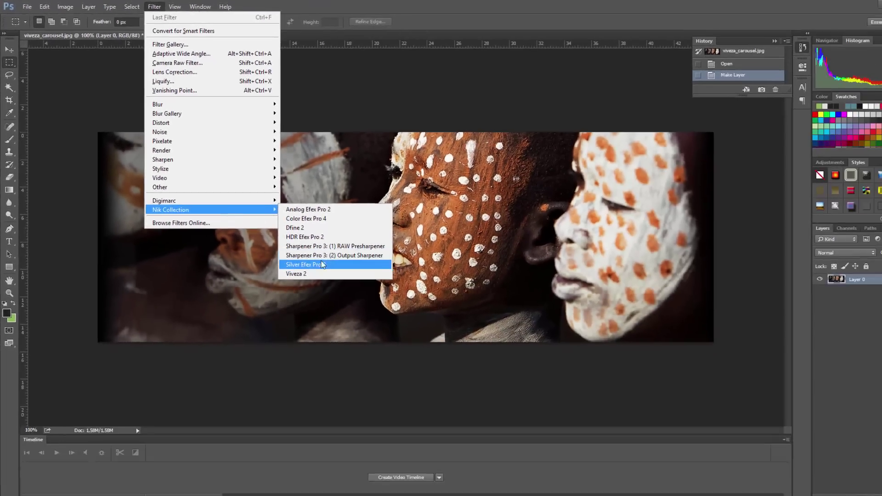
pyautogui.click(323, 265)
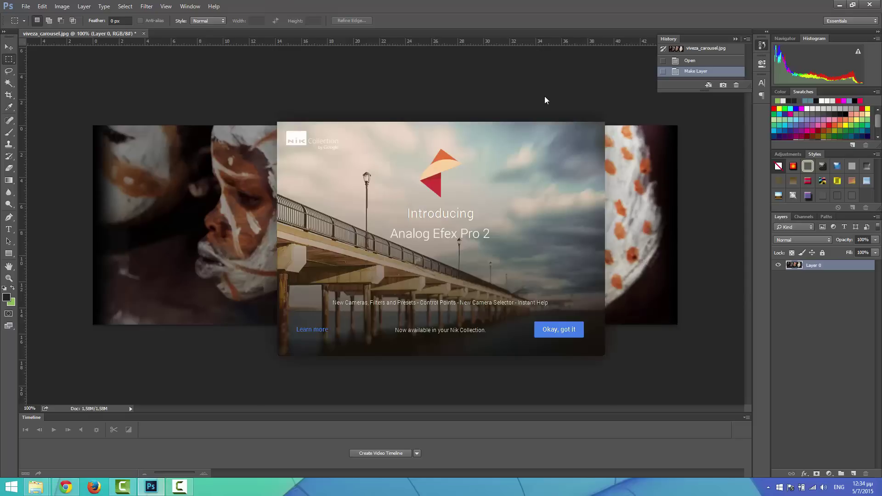
# Step: Set Global Adjustments to Brightness -7%, Contrast -13% and Structure 4%
pyautogui.click(554, 330)
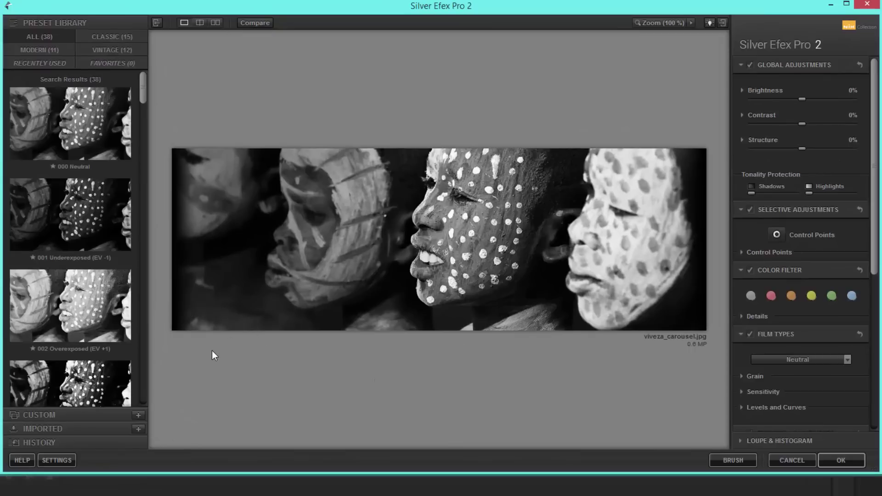
pyautogui.moveTo(143, 86); pyautogui.dragTo(142, 125)
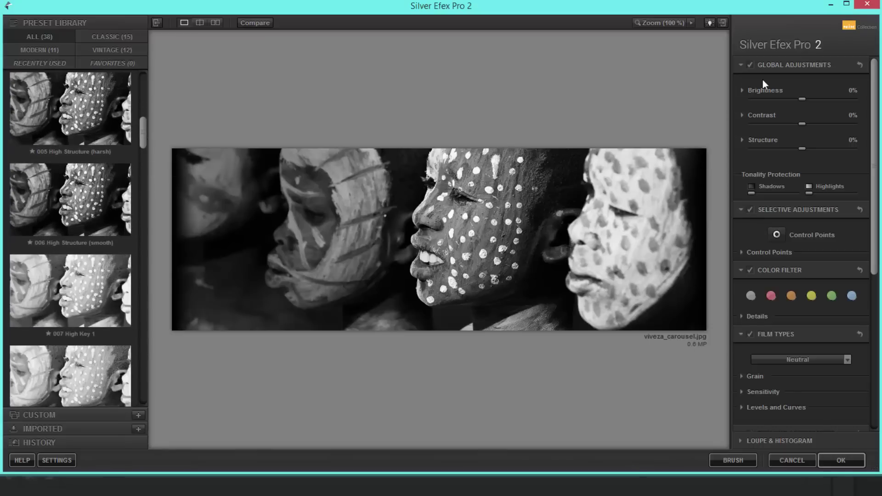
pyautogui.moveTo(801, 99)
pyautogui.mouseDown()
pyautogui.moveTo(816, 99)
pyautogui.moveTo(798, 95)
pyautogui.mouseUp()
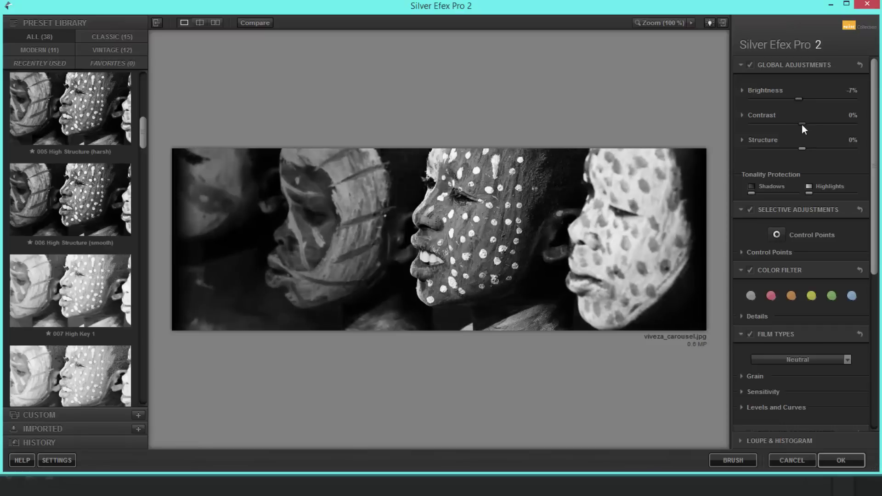
pyautogui.moveTo(817, 126); pyautogui.dragTo(795, 127)
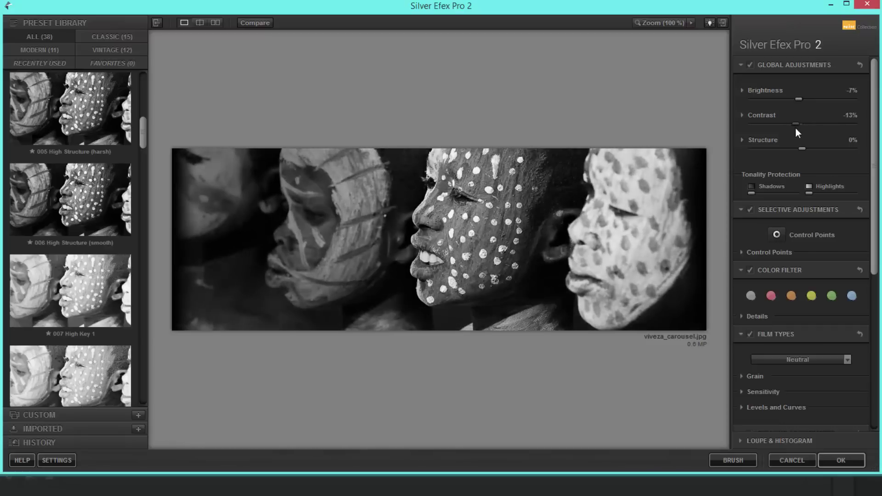
pyautogui.moveTo(818, 148); pyautogui.dragTo(801, 148)
pyautogui.moveTo(879, 208); pyautogui.dragTo(878, 382)
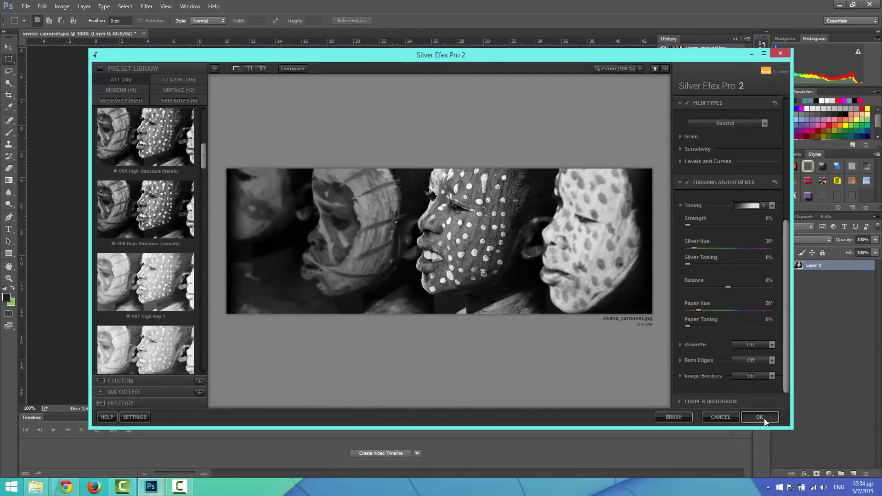
# Step: Accept the Silver Efex Pro 2 settings to render the black-and-white conversion
pyautogui.click(760, 417)
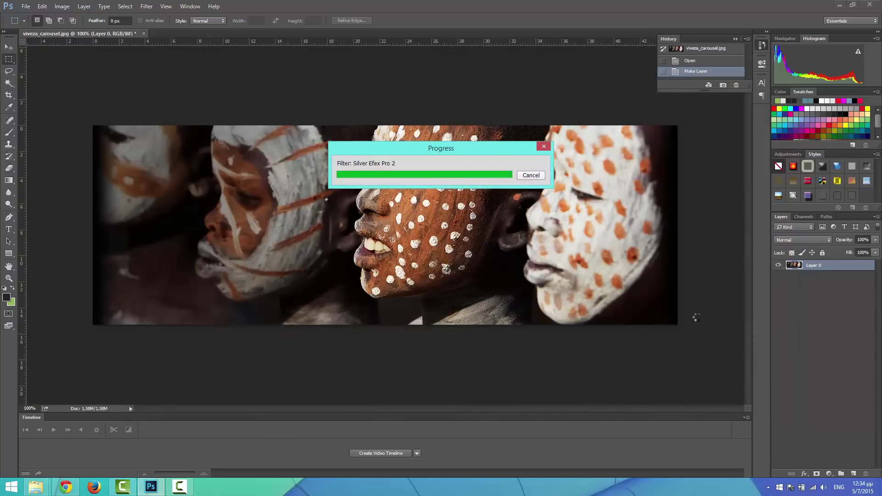